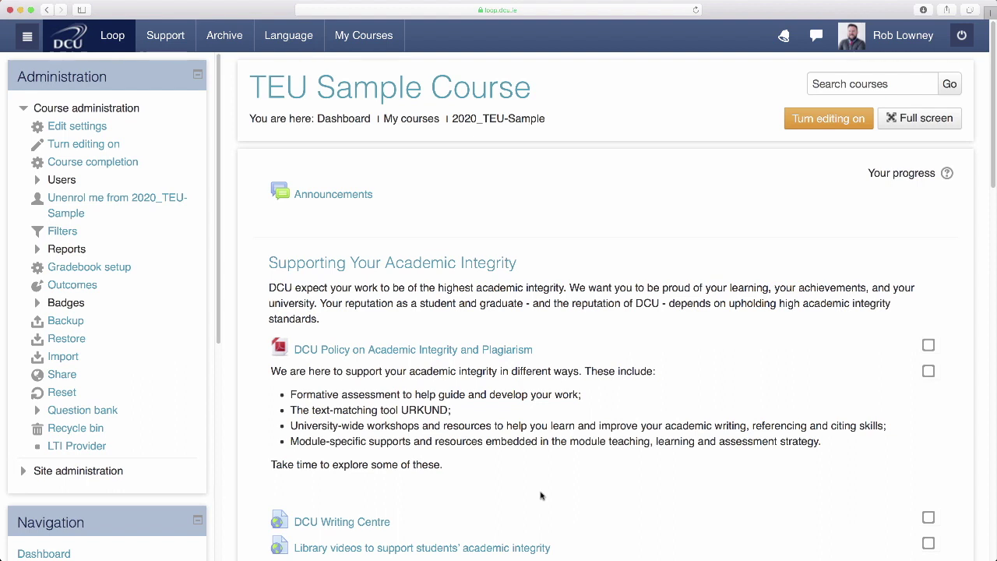
Turn on editing for the course and add a new Journal activity to the Module Assessment section
click(846, 122)
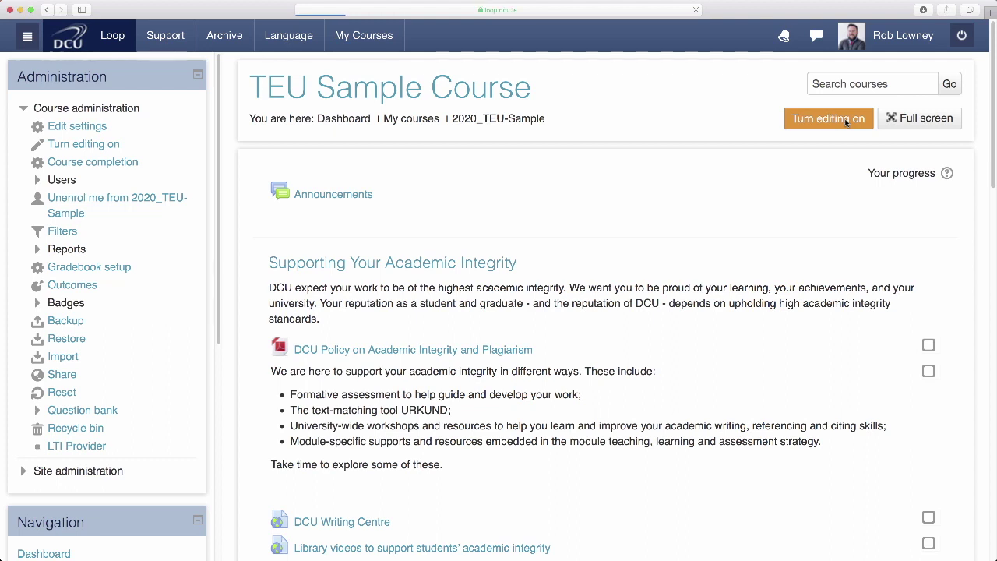
scroll(848, 210, down, 10)
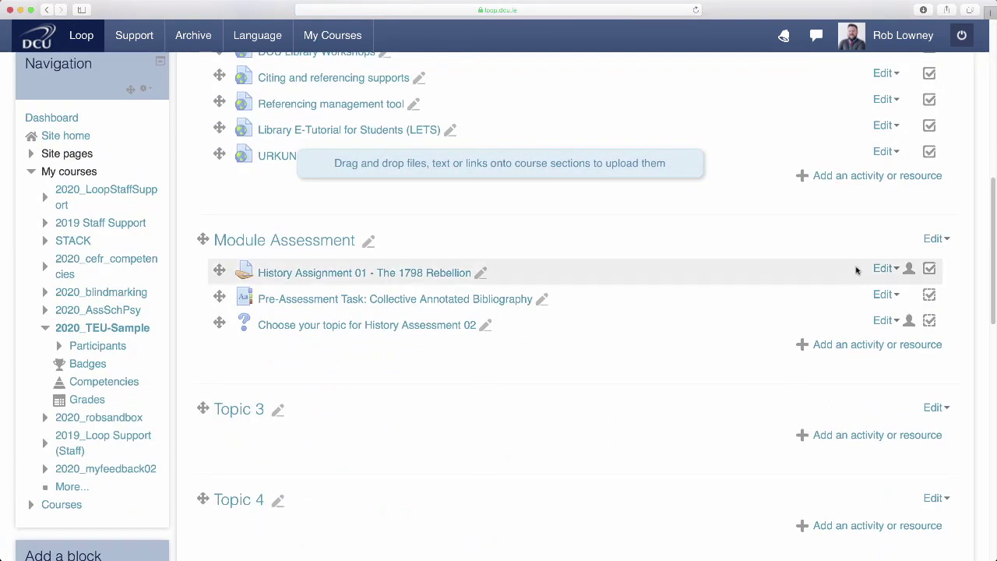
click(875, 345)
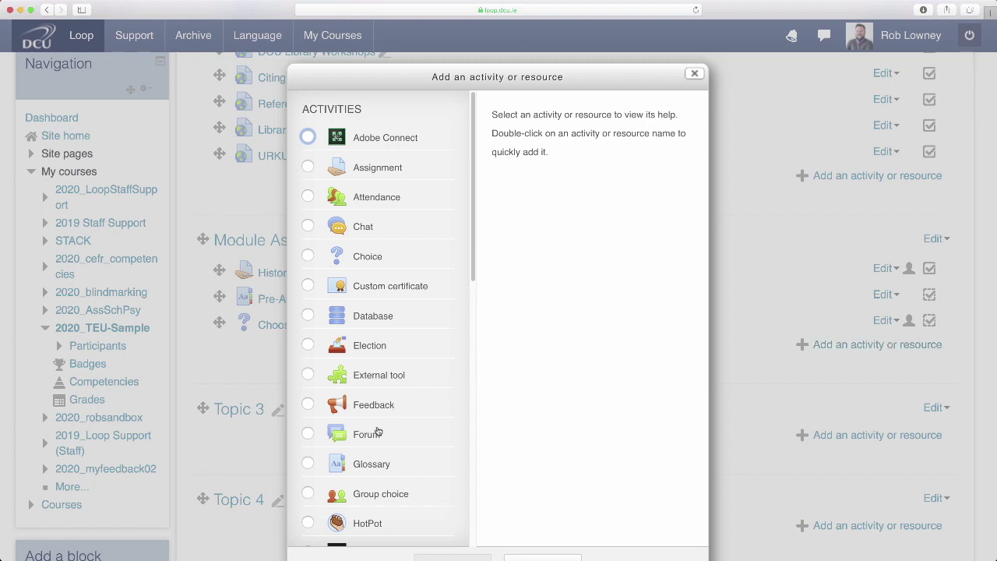
scroll(362, 459, down, 1)
scroll(362, 459, down, 4)
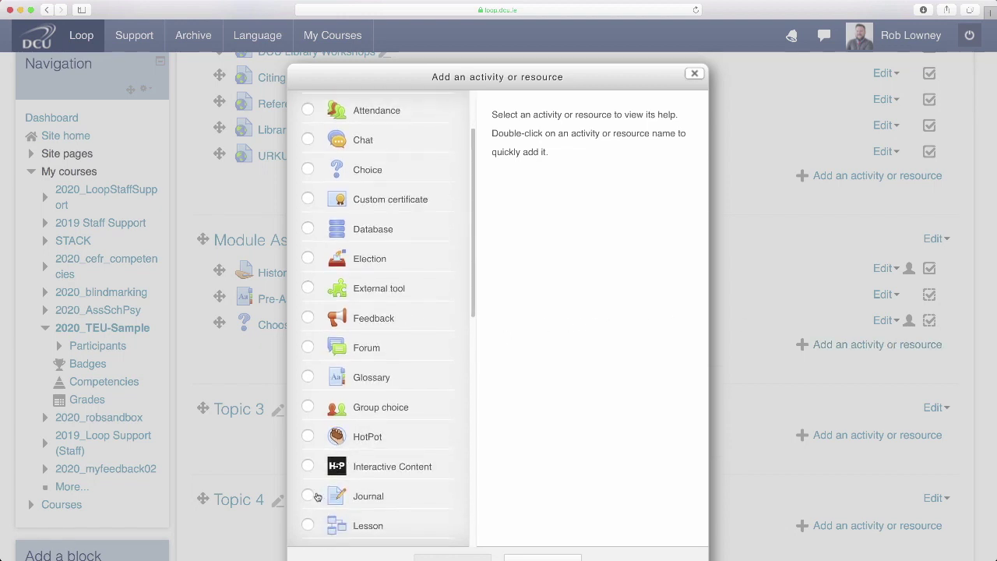
click(315, 496)
click(452, 557)
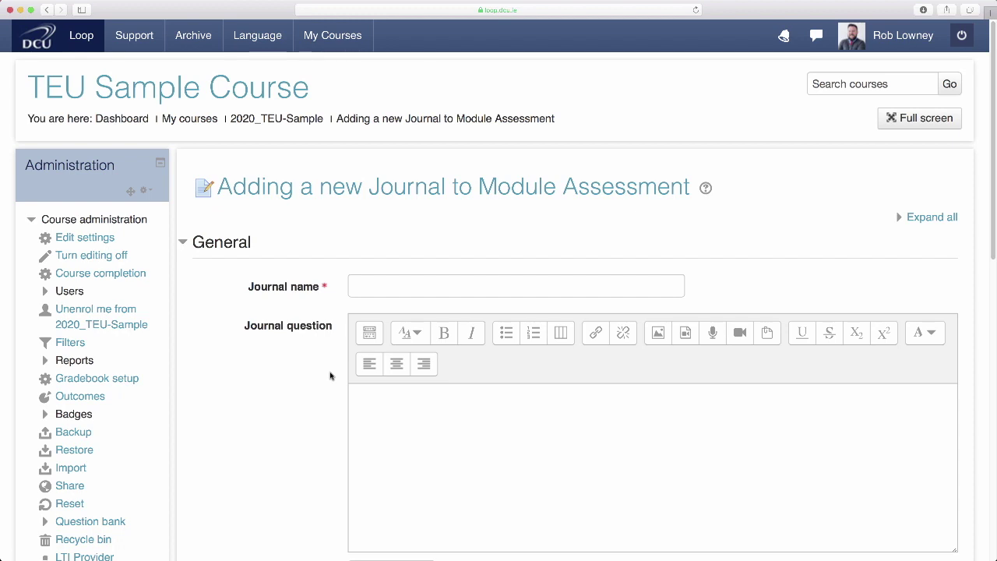
Name the journal "Assessment 02 Journal Exercise - record your individual pathway of thinking"
click(355, 286)
key(ctrl+v)
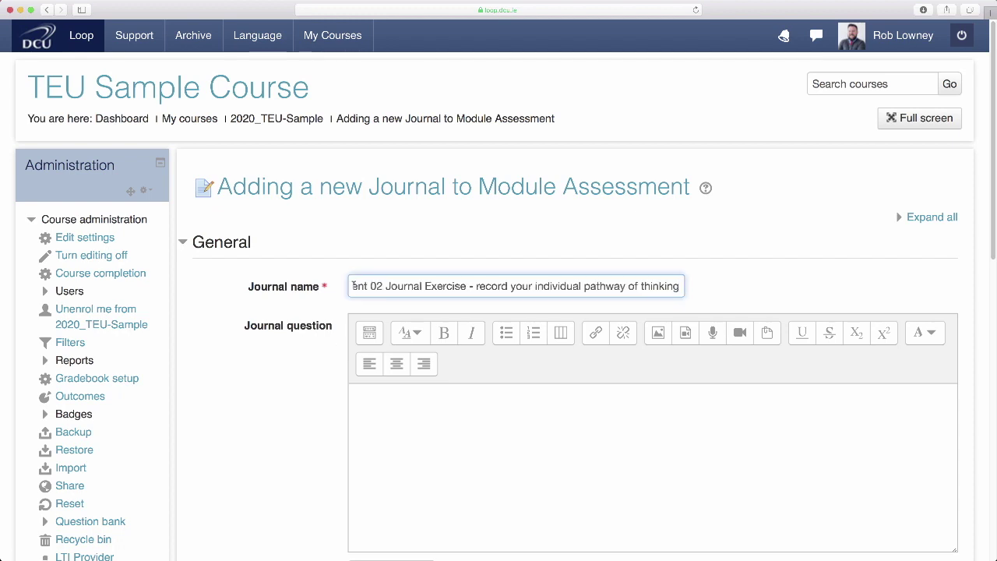
Enter the journal question "What is your current thinking as you approach the assessment? How will you approach it? Why will you approach it in that way?"
click(353, 393)
text(What is your current thinking as you approach the assessment? How will you approach it? Why will you approach it in that way?)
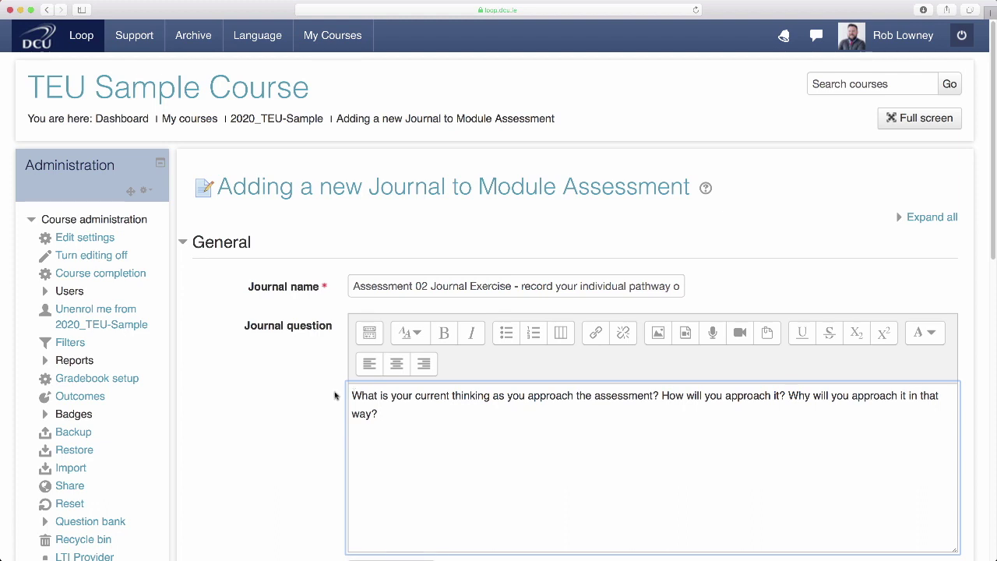
Set the number of days the journal is available to 7 days
scroll(335, 395, down, 5)
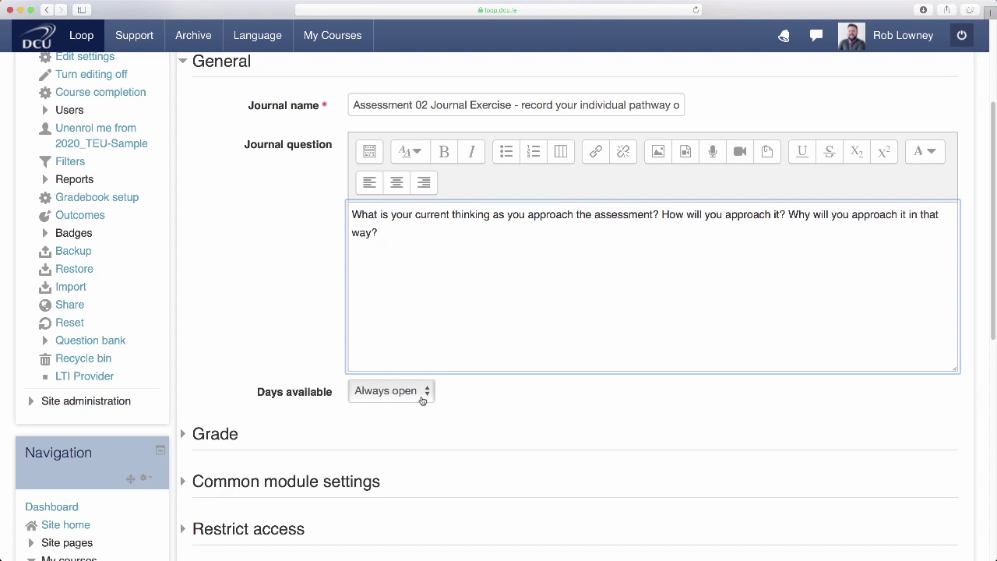
click(422, 397)
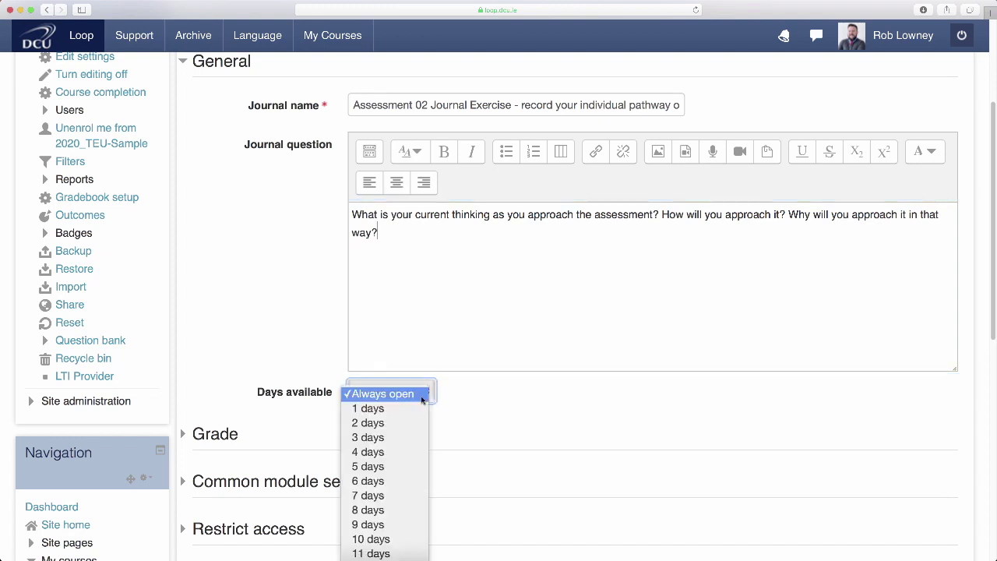
click(395, 494)
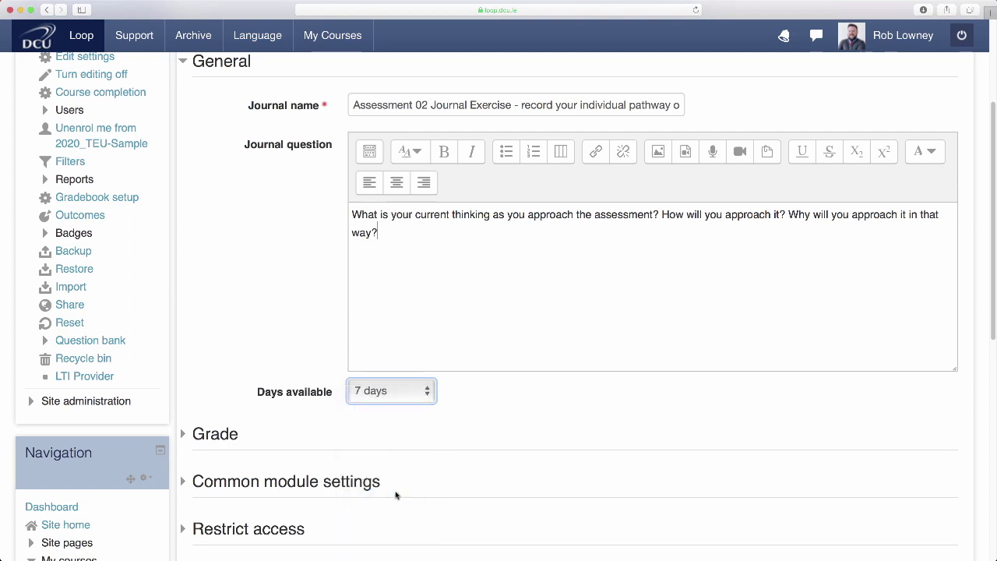
Set the journal's grade type to Scale, using the Unsatisfactory/Satisfactory/Outstanding scale
scroll(395, 494, down, 5)
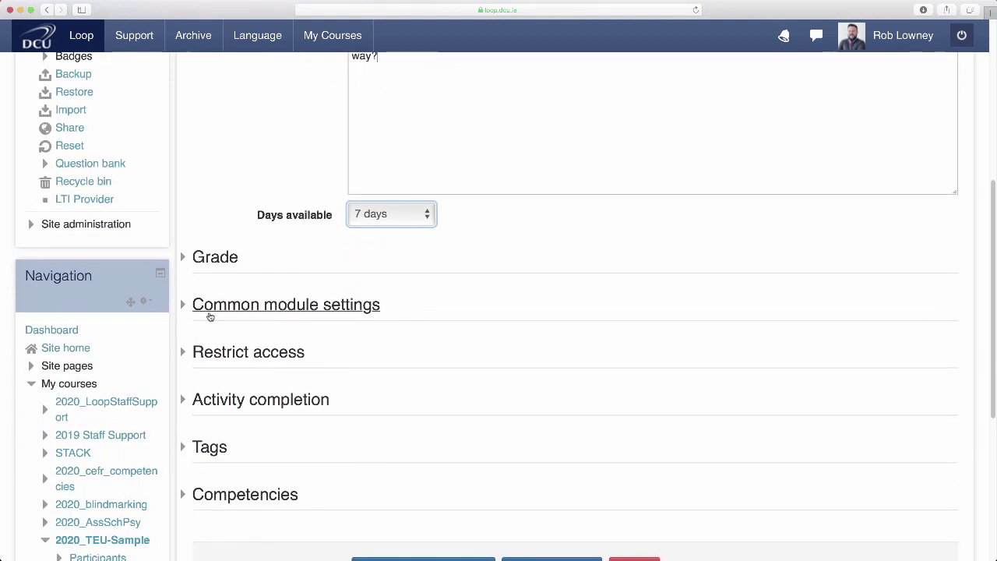
click(182, 259)
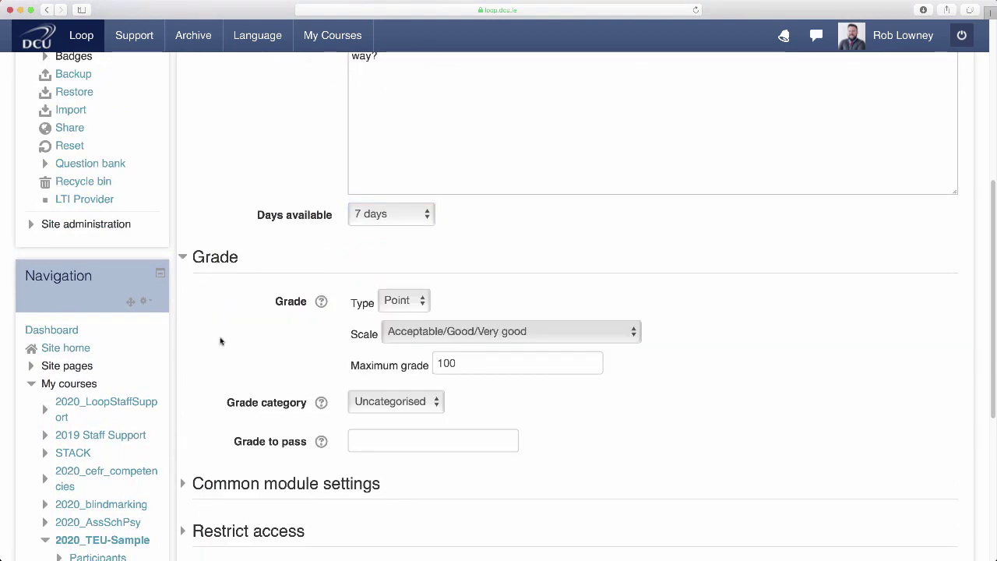
click(413, 302)
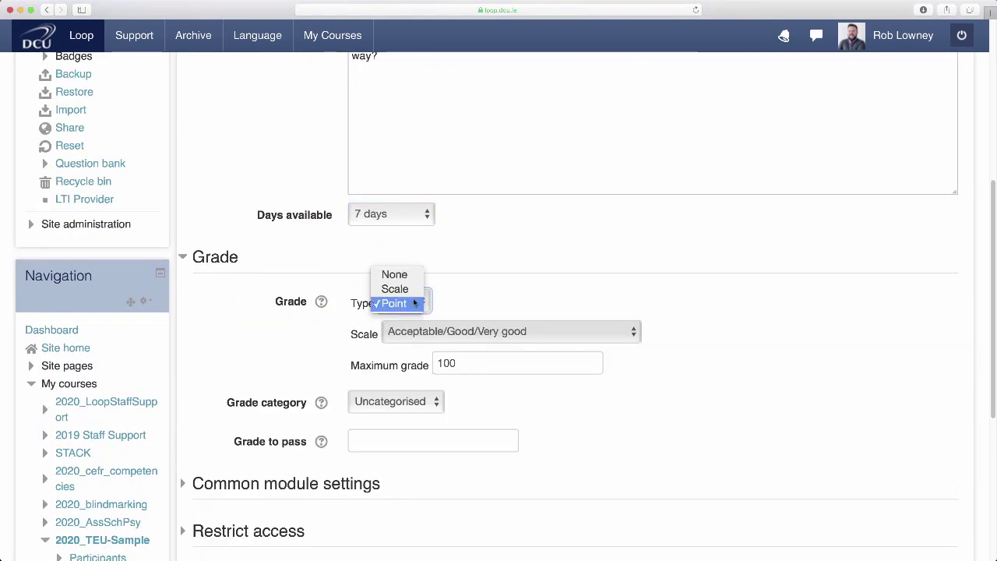
click(401, 287)
click(502, 334)
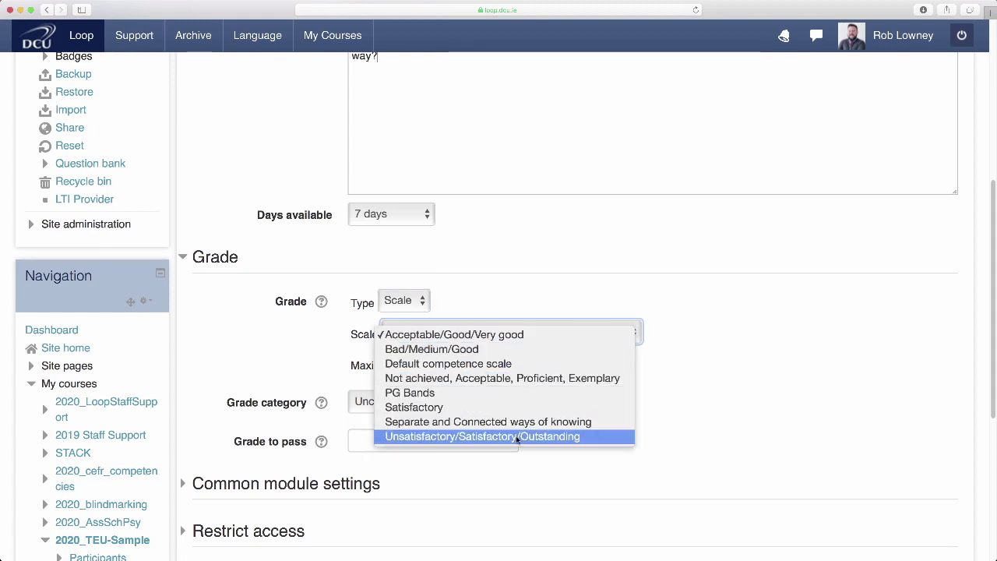
click(516, 439)
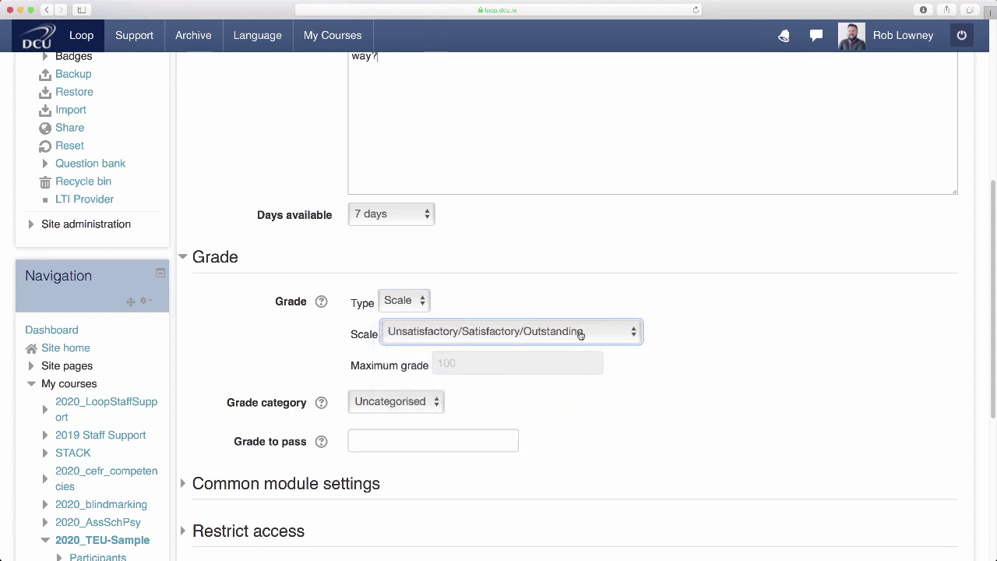
Try the grade type None for the journal and switch it back to Scale
click(580, 333)
click(583, 335)
click(423, 298)
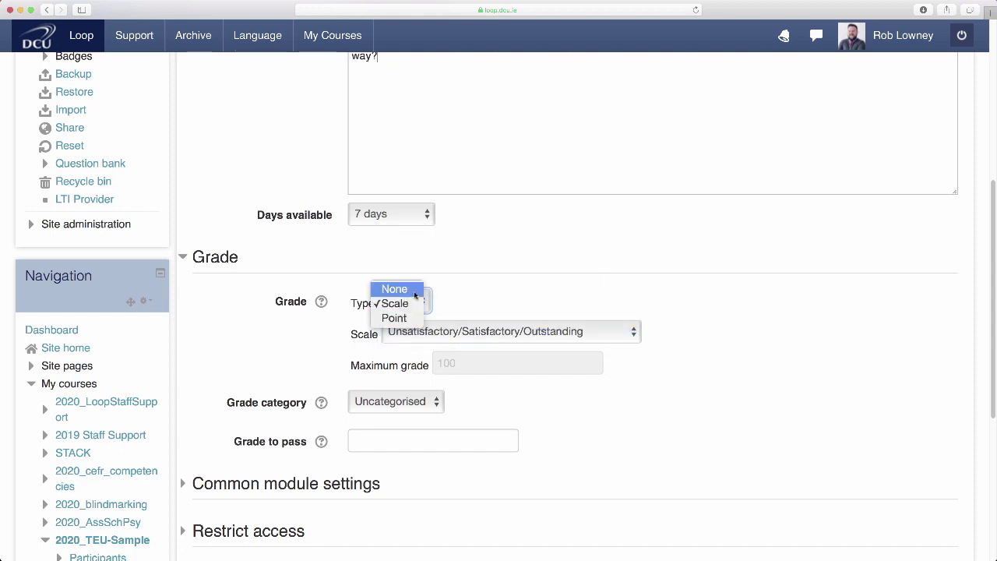
click(413, 289)
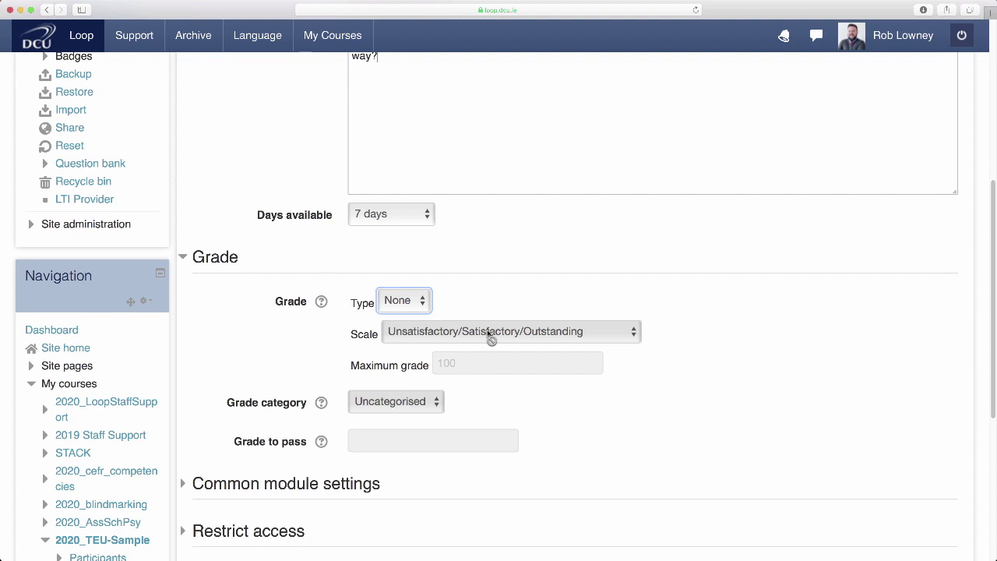
click(425, 307)
click(397, 318)
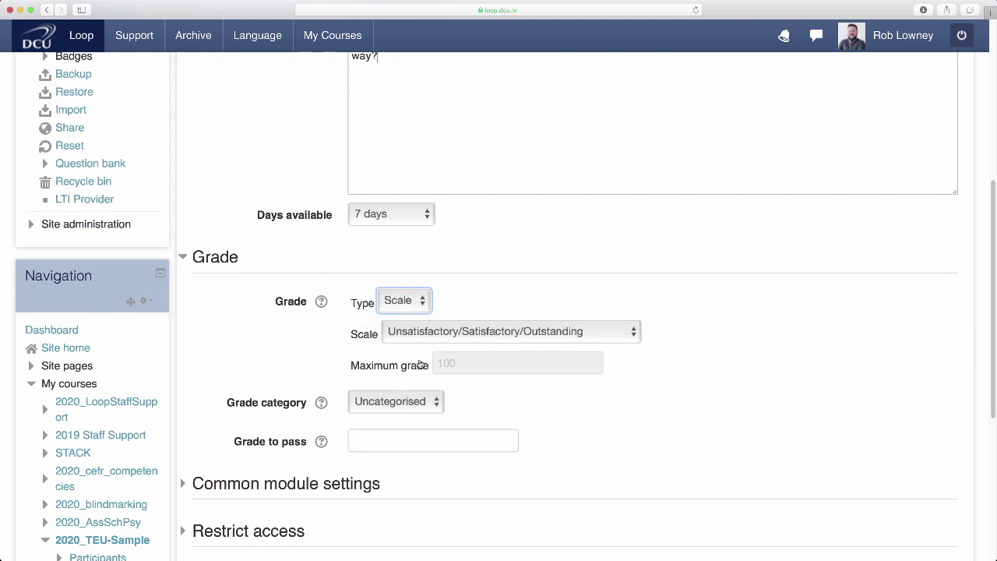
Save the new journal activity and return to the course page
scroll(420, 364, down, 5)
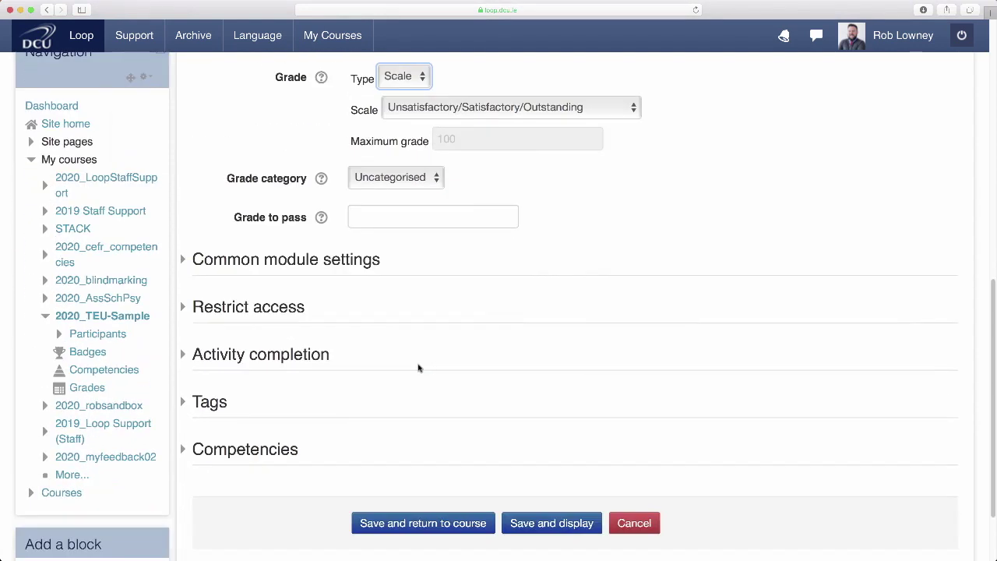
scroll(418, 369, down, 1)
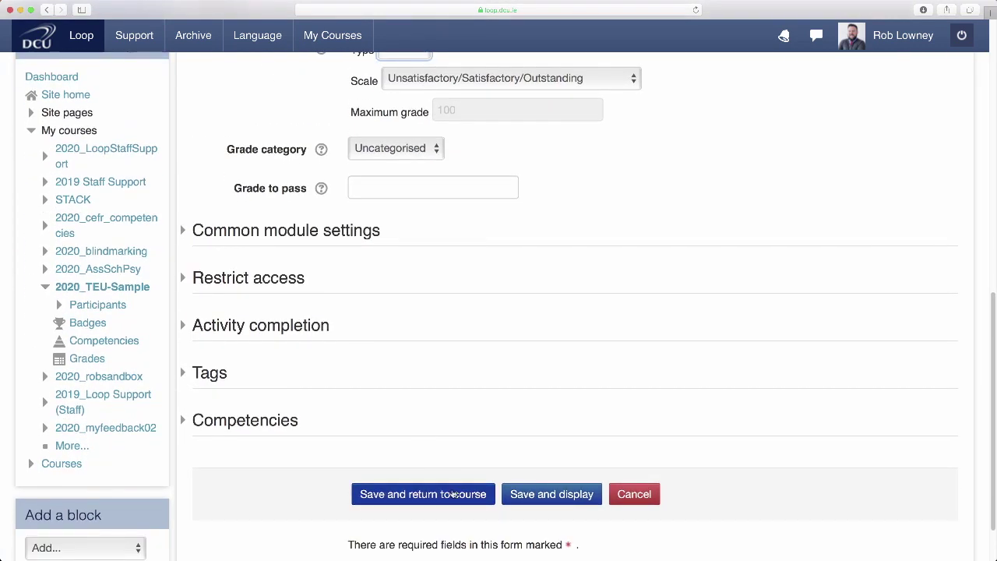
click(452, 493)
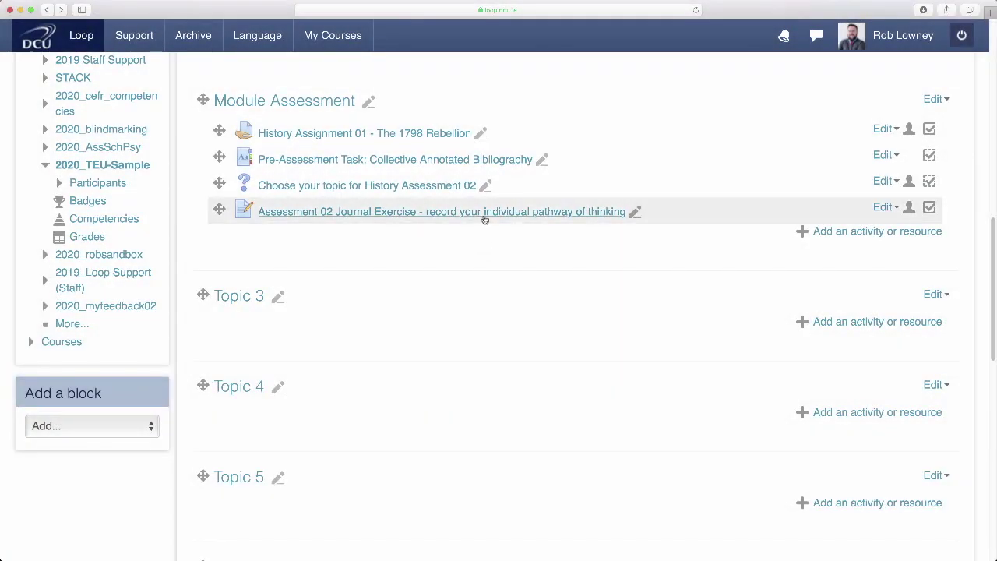
Open the Assessment 02 Journal Exercise and view the students' entries down to the first feedback area
click(484, 219)
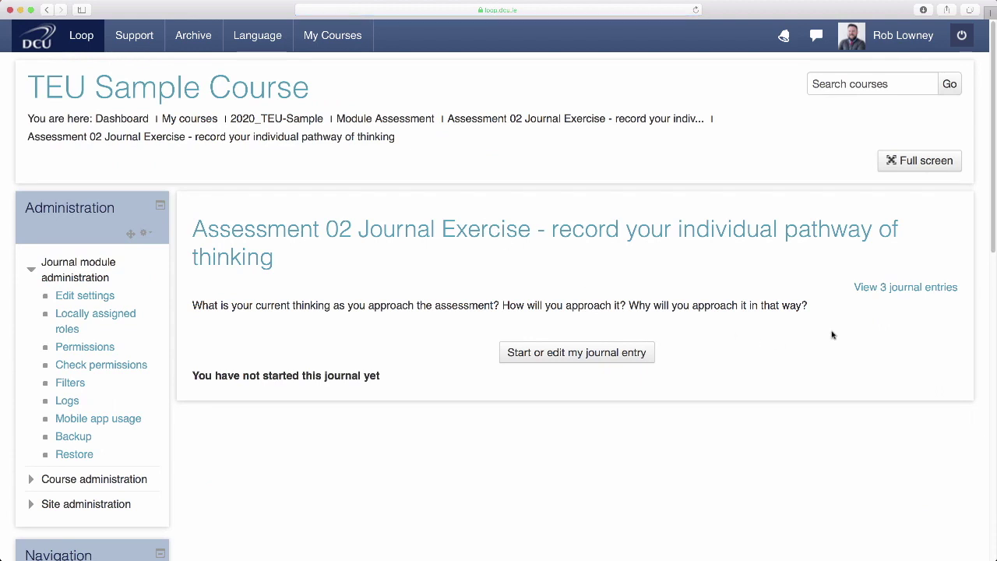
click(908, 288)
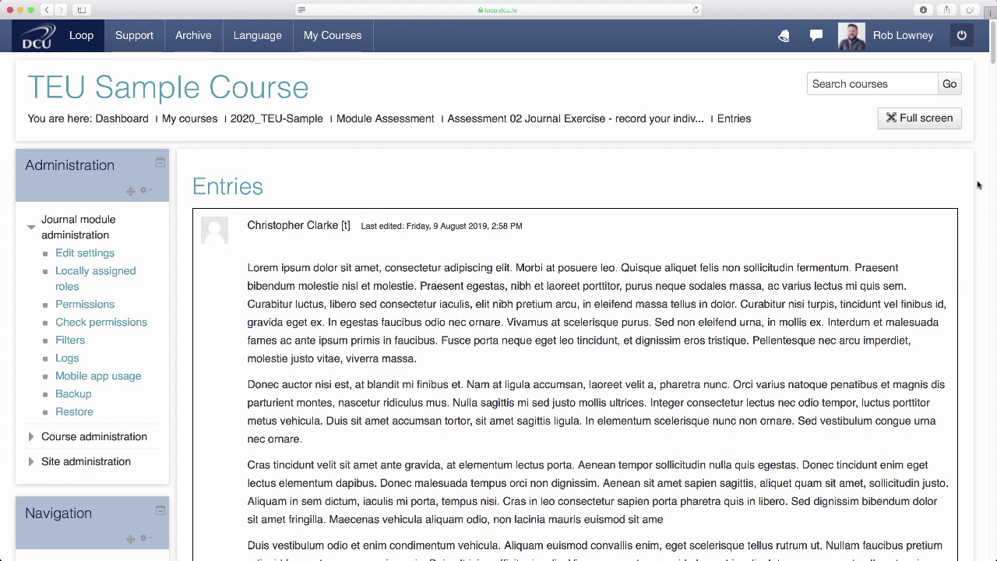
scroll(994, 92, down, 10)
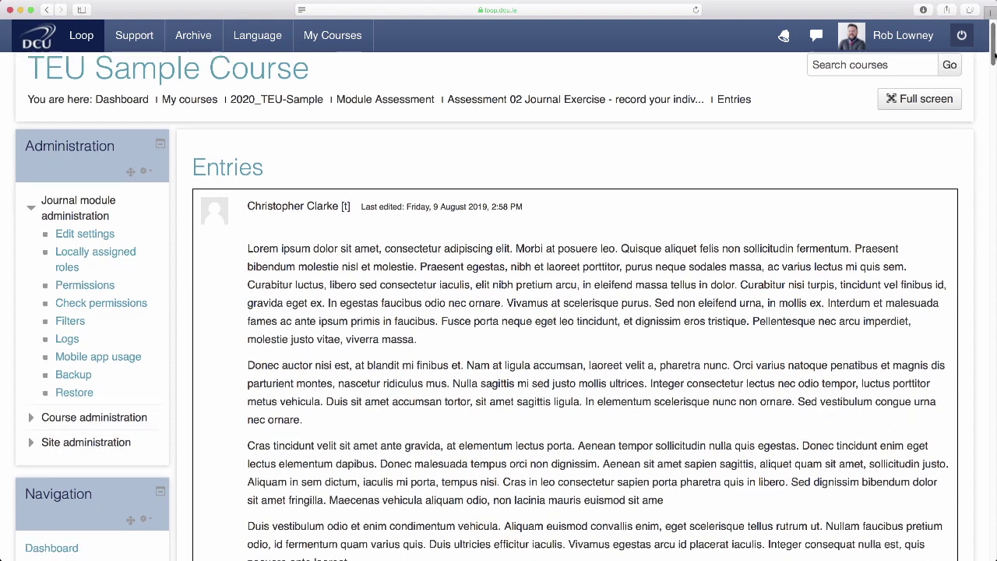
mouse_move(994, 92)
mouse_down()
mouse_move(993, 272)
mouse_move(994, 74)
mouse_up()
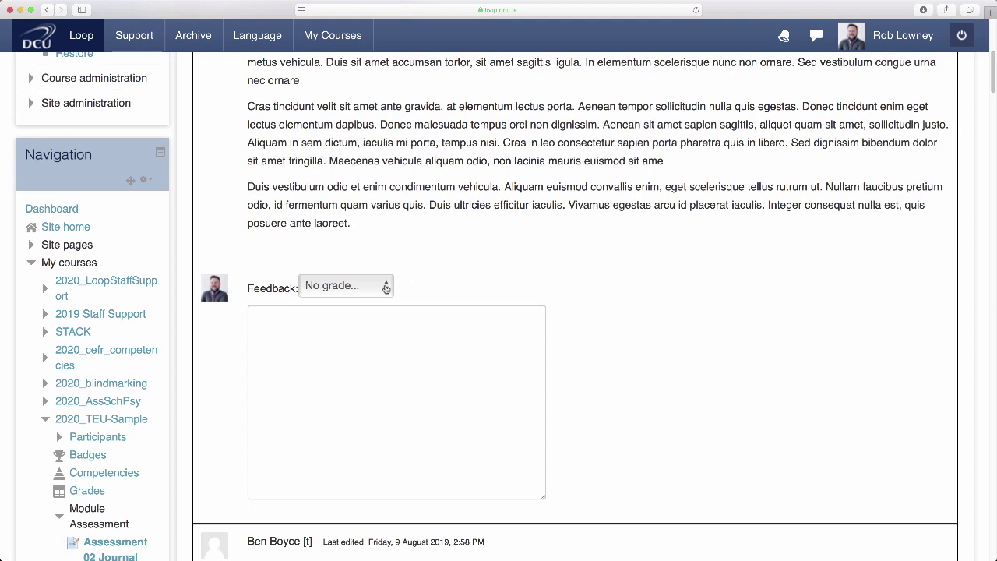
Grade the first journal entry Outstanding and add placeholder feedback beginning "uisque aliquet felis non sollicitudin fermentum. Praesent bibendum molestie nisl et molestie."
click(385, 287)
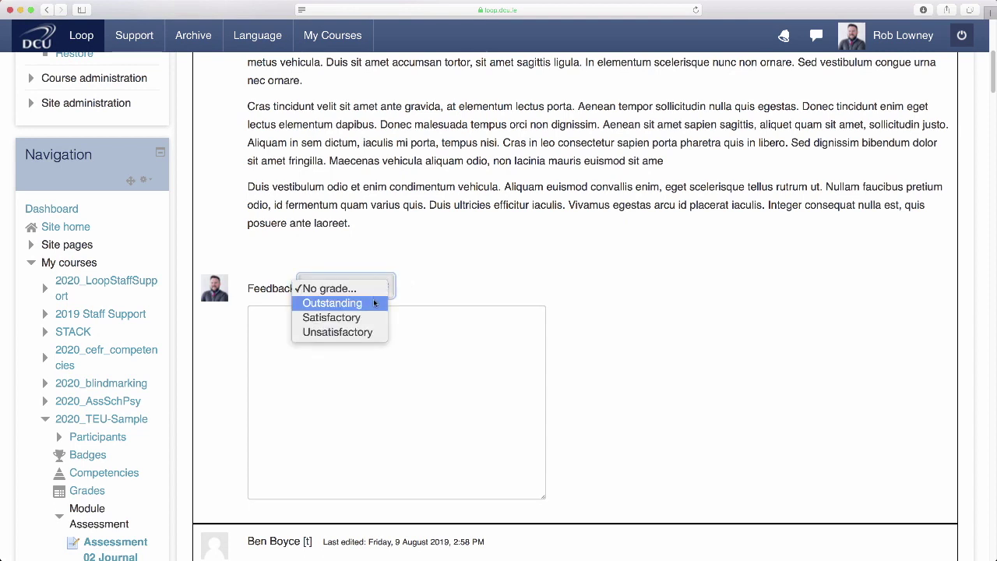
click(375, 303)
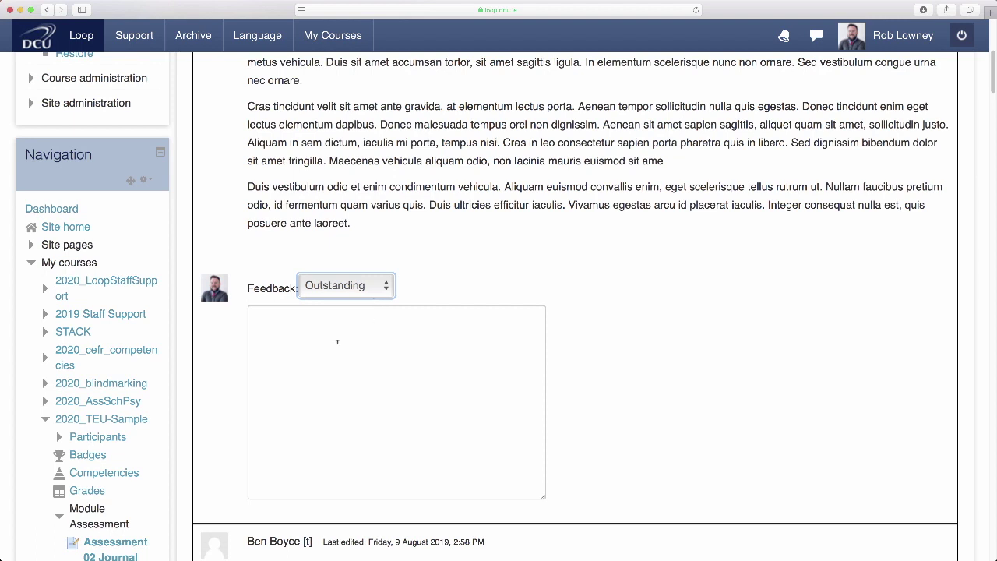
click(337, 342)
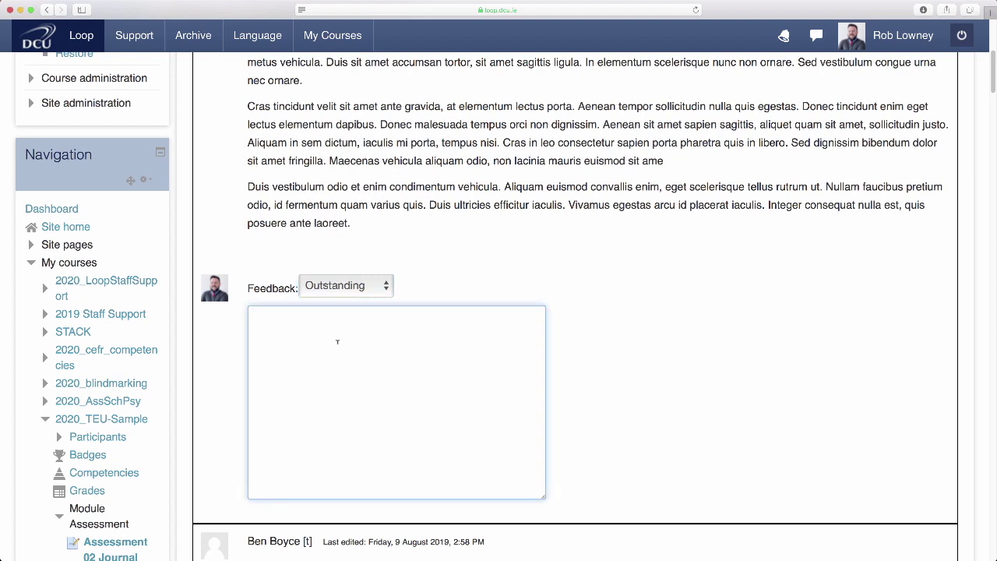
text(Quisque aliquet felis non sollicitudin fermentum. Praesent bibendum molestie nisl et molestie. Praesent egestas, nibh et laoreet porttitor, purus neque sodales massa, ac varius lectus mi quis sem.)
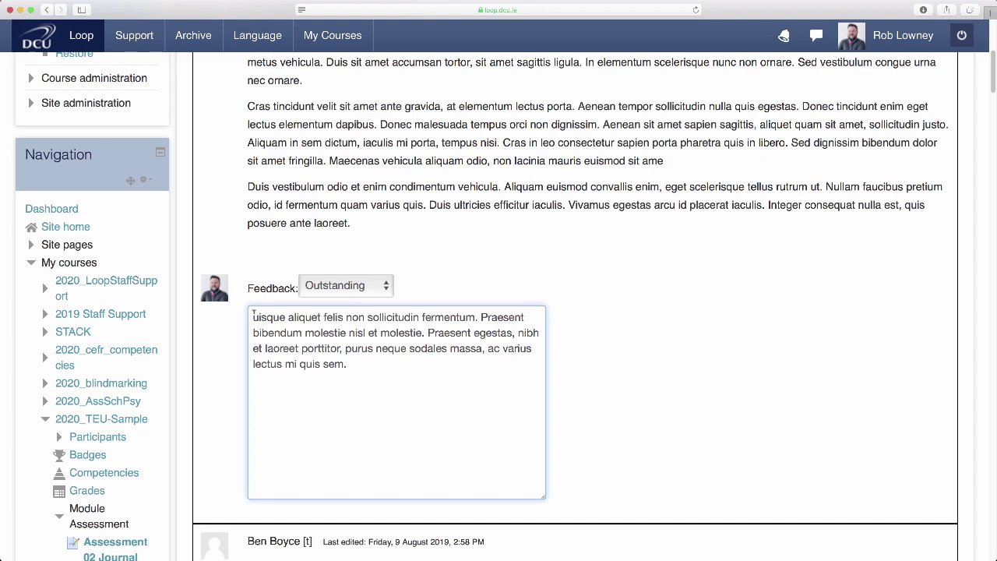
Grade the second journal entry Satisfactory and add placeholder feedback beginning "Lorem ipsum dolor sit amet, consectetur adipiscing elit."
scroll(222, 327, down, 15)
click(345, 214)
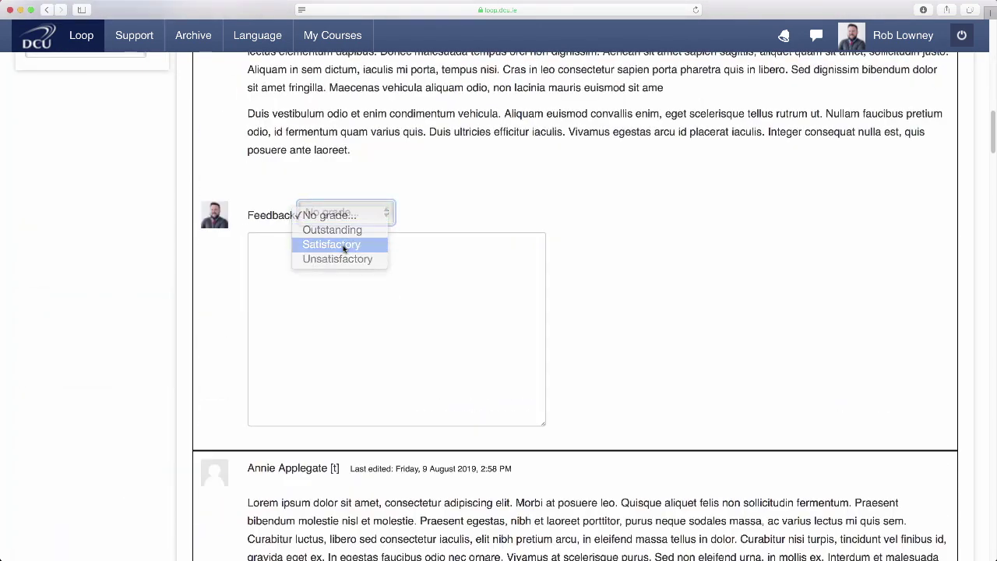
click(344, 244)
key(Tab)
text(Lorem ipsum dolor sit amet, consectetur adipiscing elit. Morbi at posuere leo. Quisque aliquet felis non sollicitudin fermentum. Praesent bibendum molestie nisl et molestie. Praesent egestas, nibh et laoreet porttitor, purus neque sodales massa, ac varius lectus mi quis sem.)
Grade the third journal entry Unsatisfactory and add placeholder feedback beginning "uisque aliquet felis non sollicitudin fermentum. Praesent bibendum molestie nisl et molestie."
scroll(221, 322, down, 15)
click(335, 182)
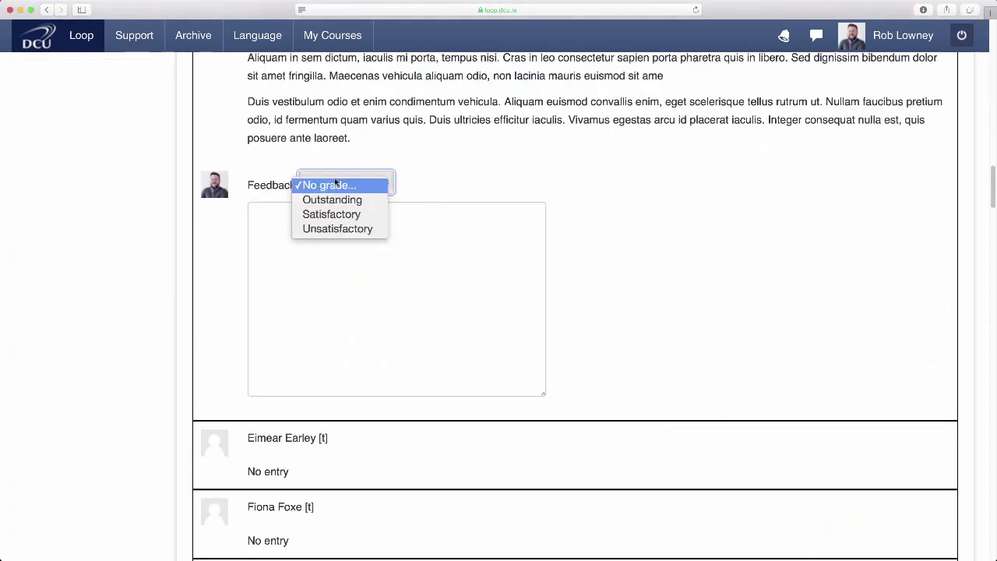
click(327, 228)
key(Tab)
text(uisque aliquet felis non sollicitudin fermentum. Praesent bibendum molestie nisl et molestie. Praesent egestas, nibh et laoreet porttitor, purus neque sodales massa, ac varius lectus mi quis sem.)
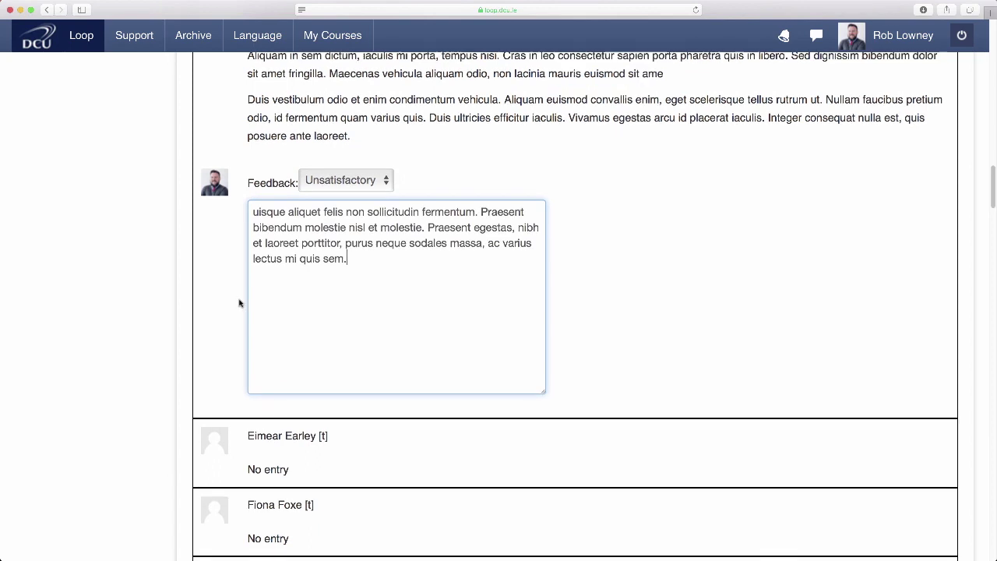
Save all the feedback given on the journal entries
scroll(239, 303, down, 20)
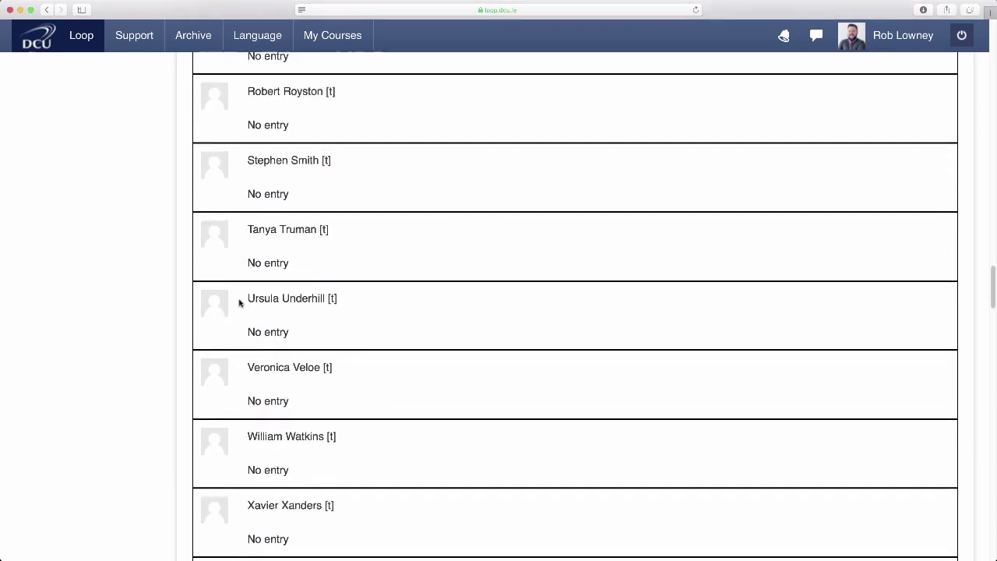
scroll(239, 303, down, 20)
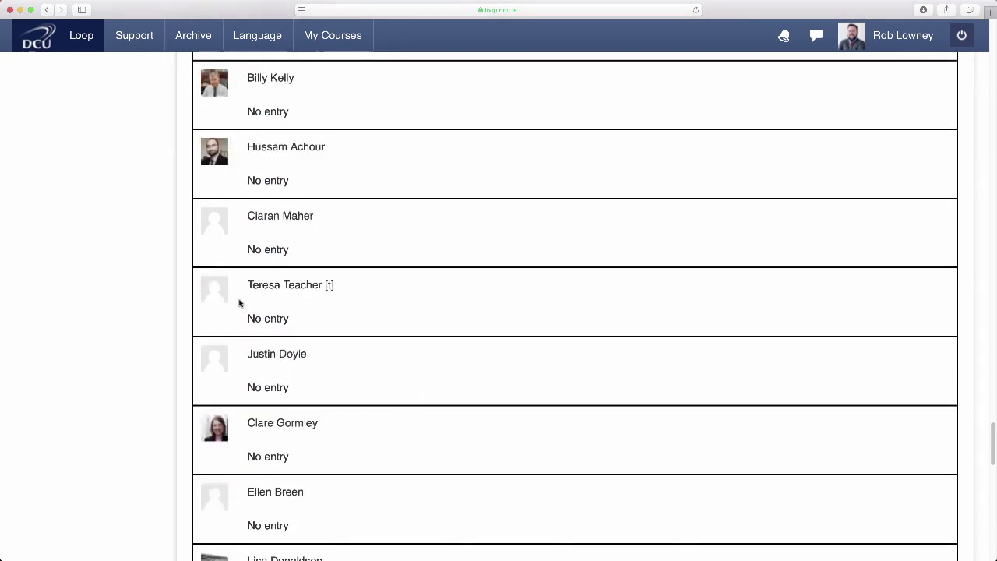
scroll(239, 303, down, 12)
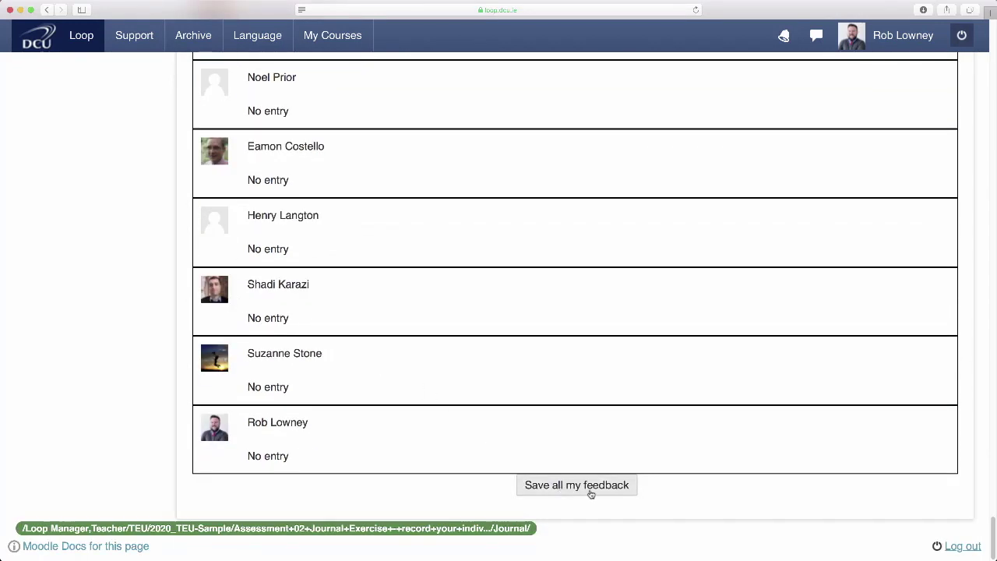
click(591, 492)
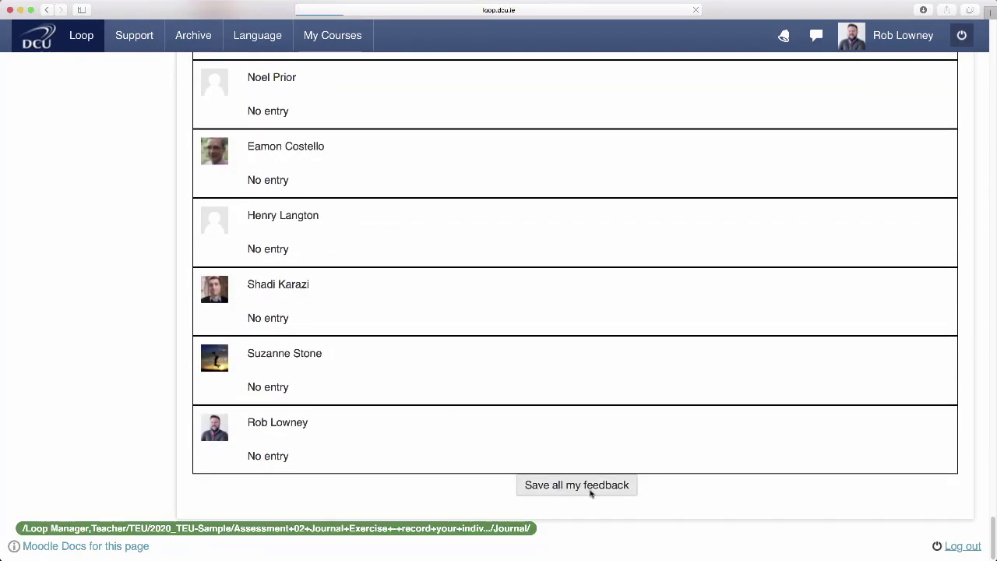